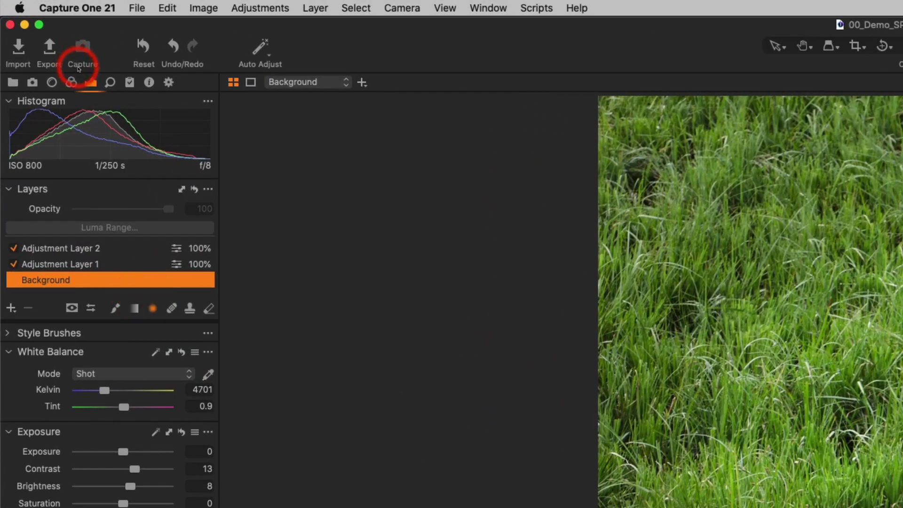
Float the Color Editor in Advanced mode and sample the calf's reddish-brown fur, Smoothness 20
{"action": "left_click", "coordinate": [72, 83]}
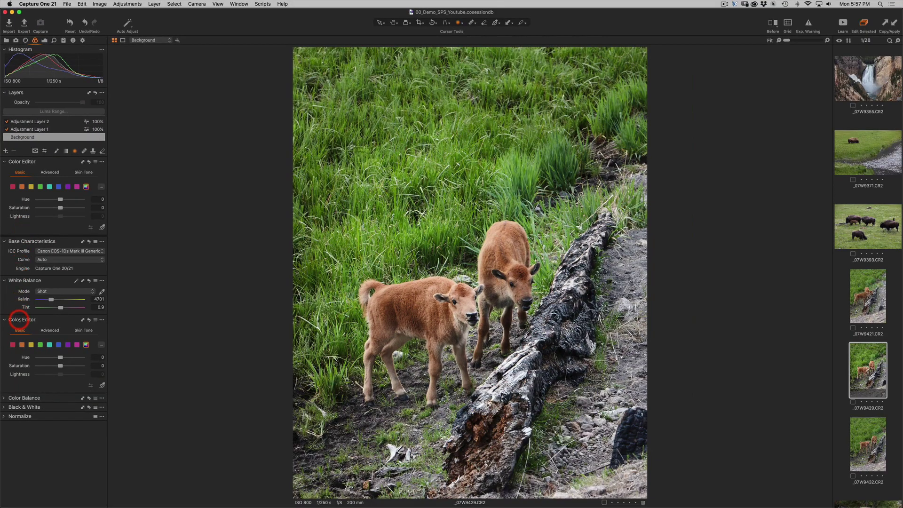
{"action": "left_click_drag", "start_coordinate": [19, 320], "coordinate": [164, 106]}
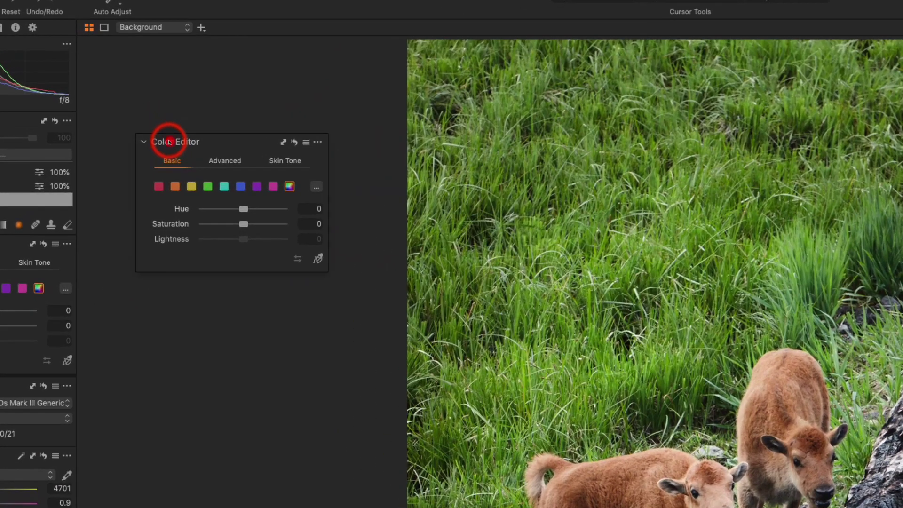
{"action": "left_click", "coordinate": [228, 163]}
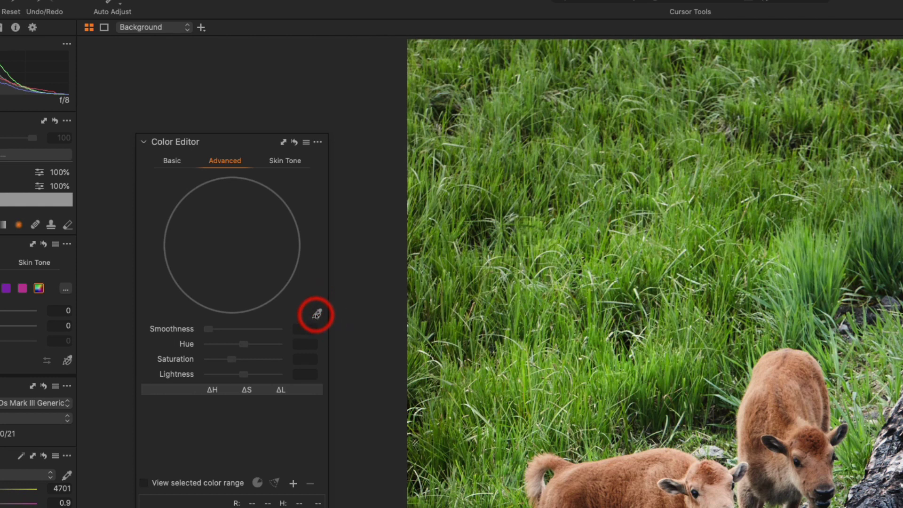
{"action": "left_click", "coordinate": [317, 315]}
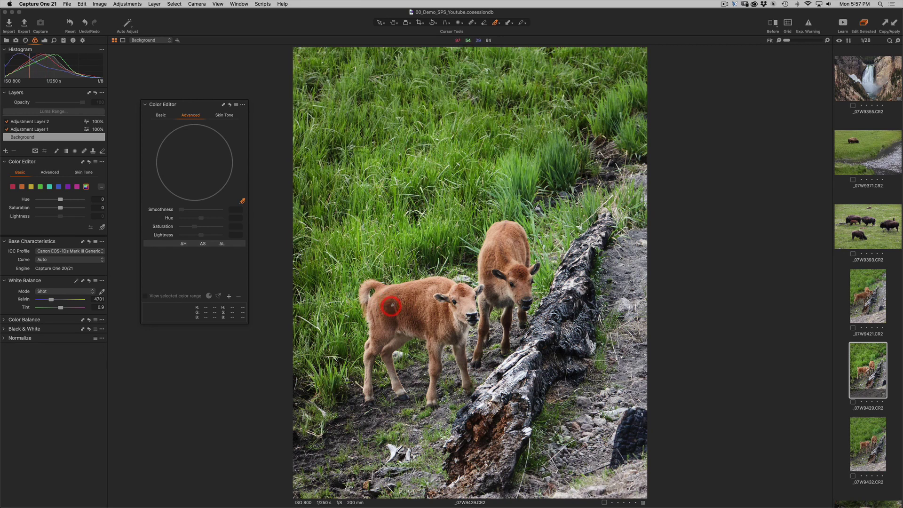
{"action": "left_click", "coordinate": [391, 307]}
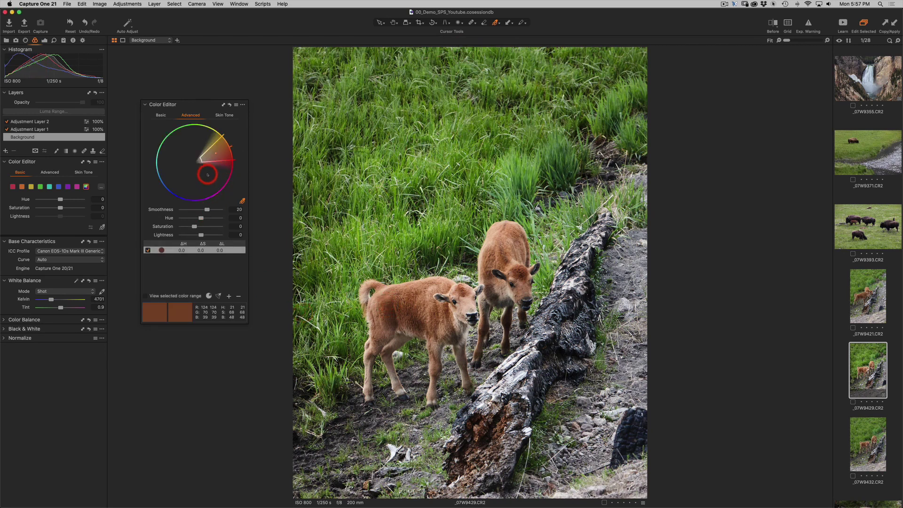
Preview the fur colour range and widen its wedge toward the wheel centre and red
{"action": "left_click", "coordinate": [145, 296]}
{"action": "left_click", "coordinate": [209, 154]}
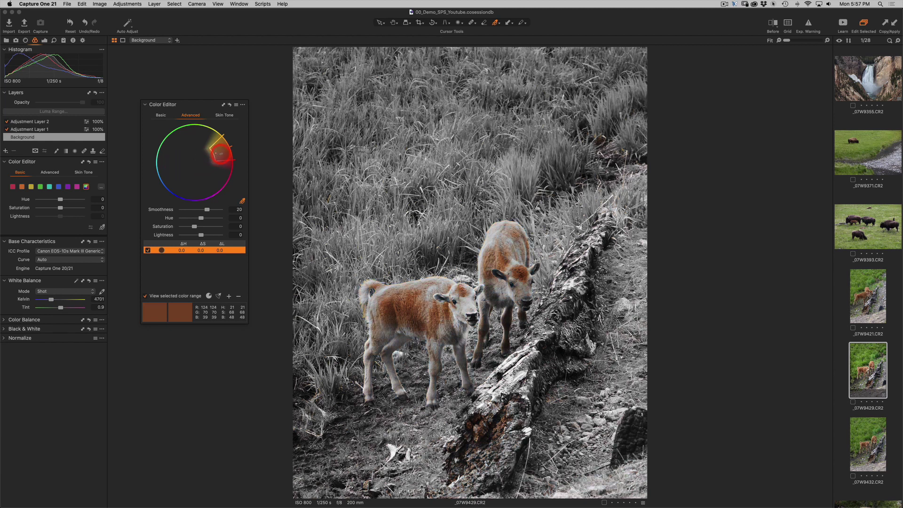
{"action": "left_click_drag", "start_coordinate": [217, 155], "coordinate": [195, 163]}
{"action": "left_click_drag", "start_coordinate": [227, 162], "coordinate": [214, 143]}
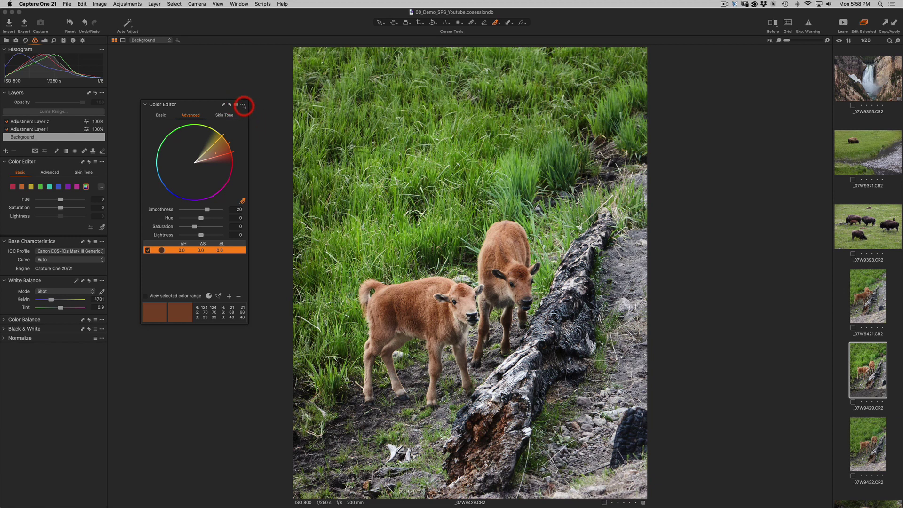
Create Adjustment Layer 3 masked from the fur colour selection and select it
{"action": "left_click", "coordinate": [244, 106]}
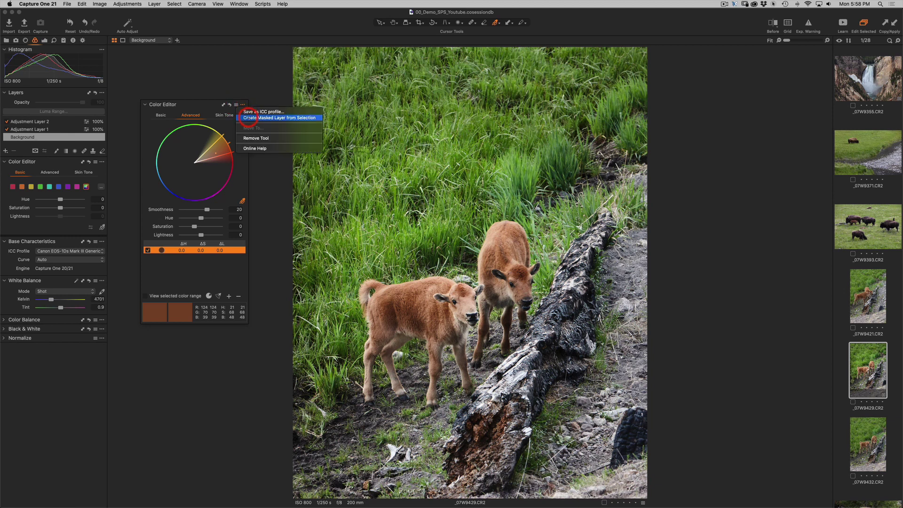
{"action": "left_click", "coordinate": [250, 118]}
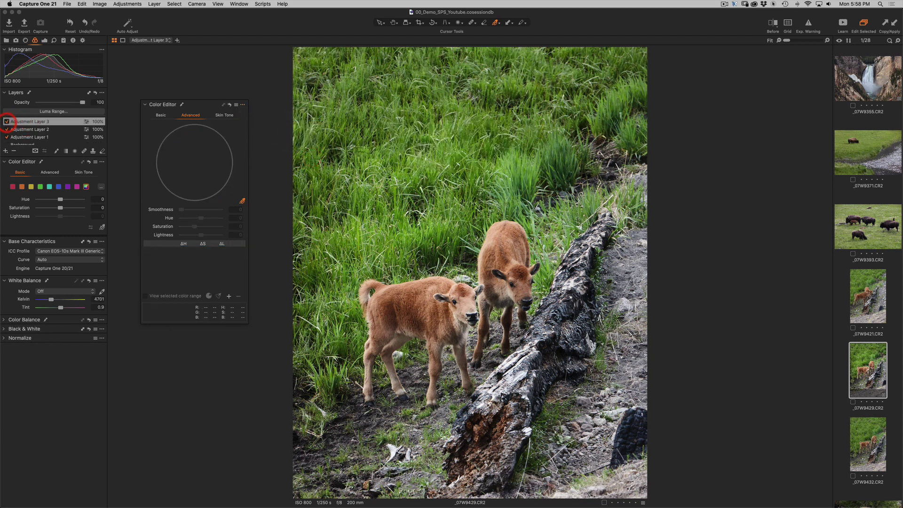
{"action": "left_click", "coordinate": [24, 121]}
Give Adjustment Layer 3 Clarity 4, Structure 28, lower Shadow, adjusted Brightness and 5294 K warmth
{"action": "left_click", "coordinate": [44, 40]}
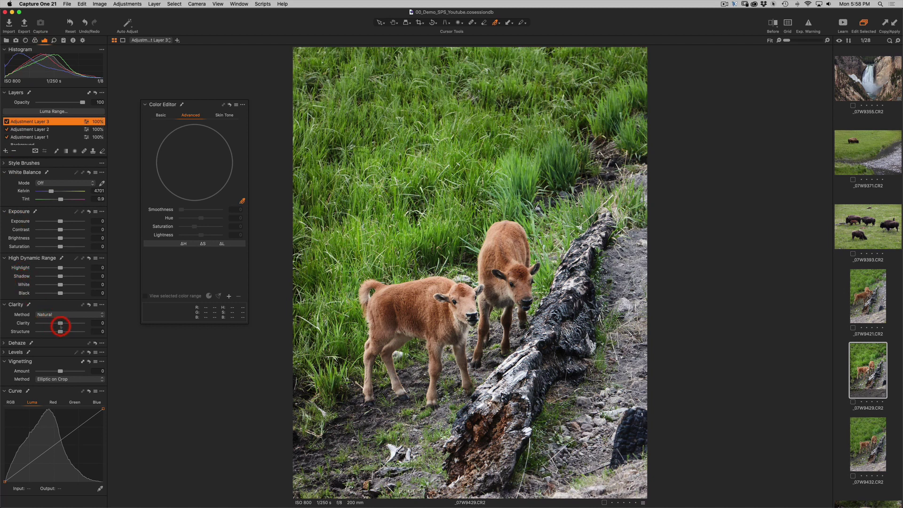
{"action": "mouse_move", "coordinate": [60, 324]}
{"action": "left_mouse_down"}
{"action": "mouse_move", "coordinate": [77, 323]}
{"action": "mouse_move", "coordinate": [48, 323]}
{"action": "mouse_move", "coordinate": [71, 324]}
{"action": "mouse_move", "coordinate": [61, 323]}
{"action": "left_mouse_up"}
{"action": "left_click_drag", "start_coordinate": [60, 331], "coordinate": [66, 331]}
{"action": "left_click_drag", "start_coordinate": [60, 277], "coordinate": [52, 267]}
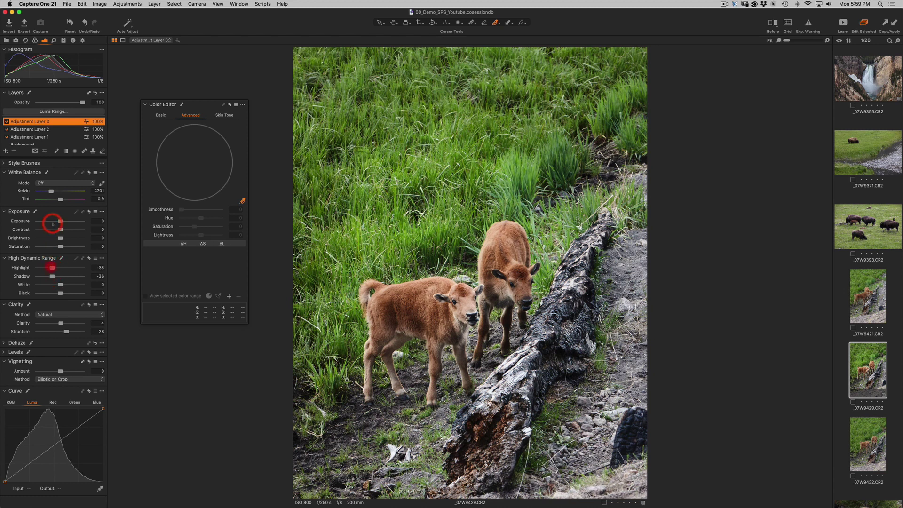
{"action": "left_click_drag", "start_coordinate": [60, 239], "coordinate": [59, 238]}
{"action": "left_click_drag", "start_coordinate": [51, 191], "coordinate": [55, 191]}
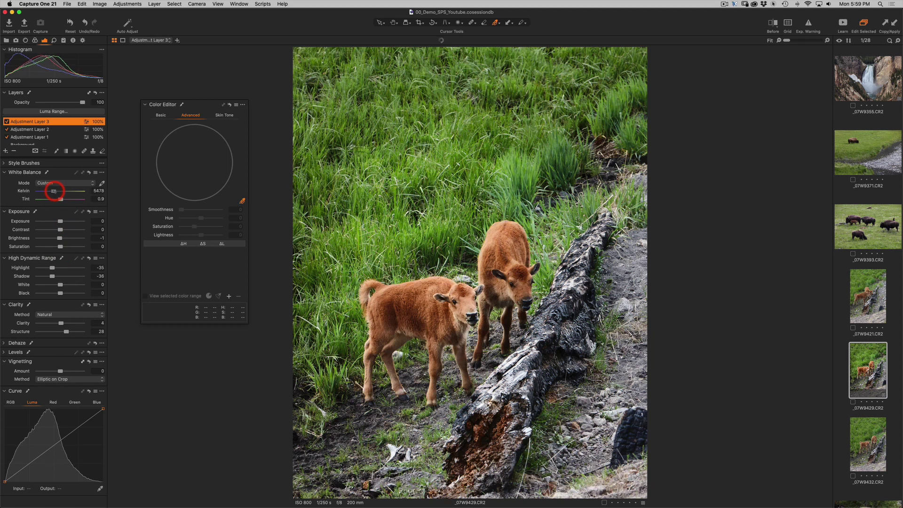
Toggle Adjustment Layer 3 off and on to compare the calves before and after
{"action": "left_click", "coordinate": [7, 122]}
{"action": "left_click", "coordinate": [7, 121]}
{"action": "left_click", "coordinate": [6, 121]}
{"action": "left_click", "coordinate": [7, 121]}
Show the mask and erase it from the broken log end with eraser flow 100
{"action": "key", "text": "m"}
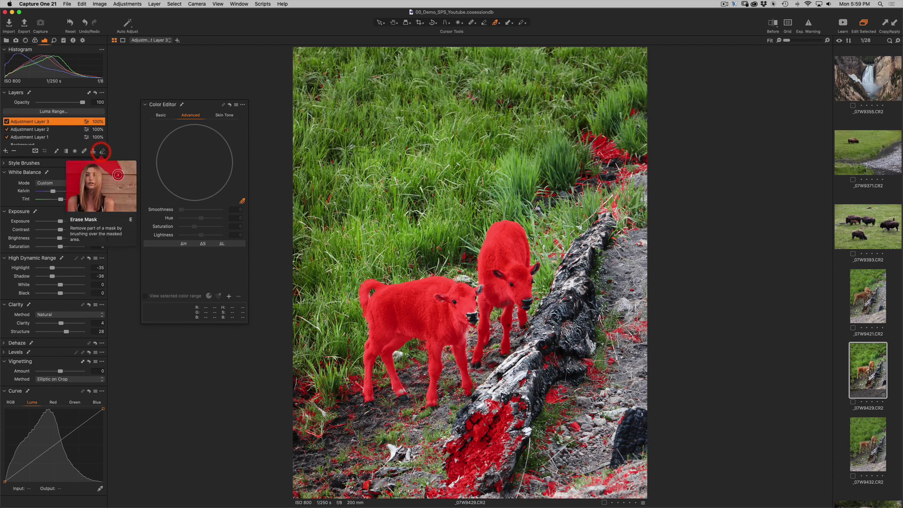
{"action": "key", "text": "e"}
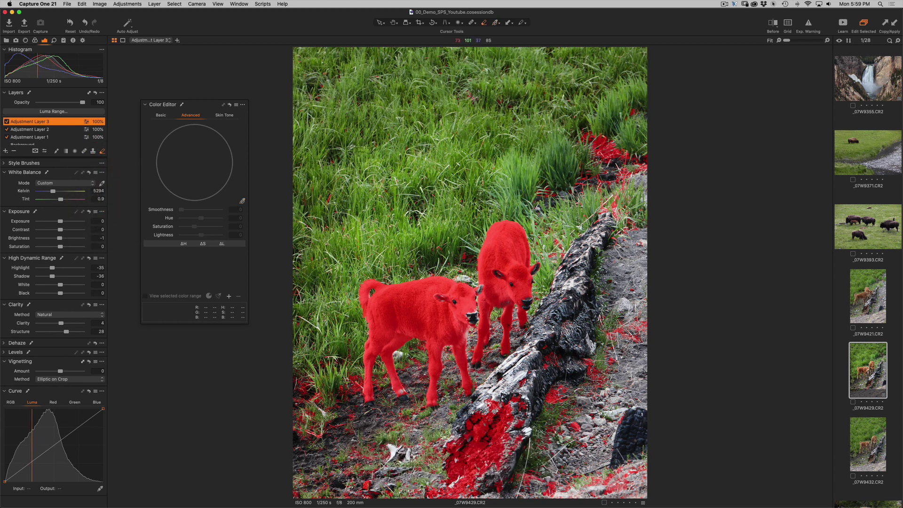
{"action": "right_click", "coordinate": [374, 263]}
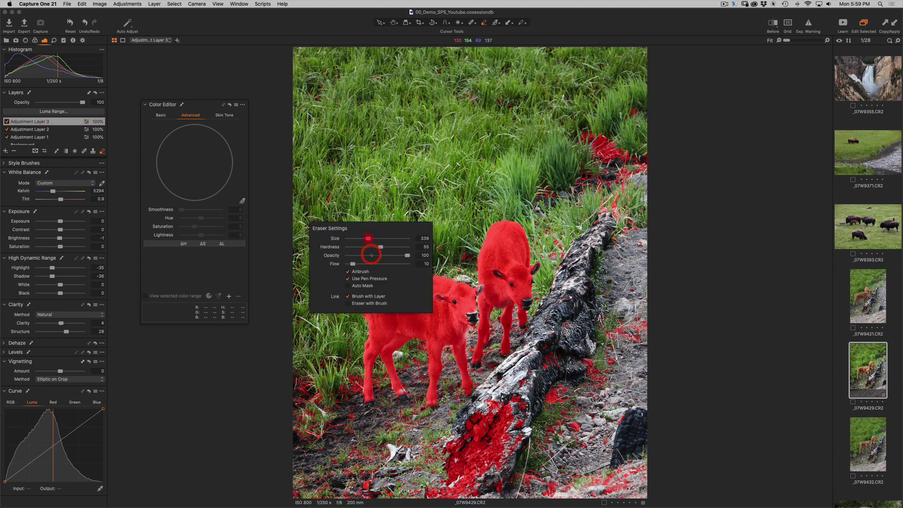
{"action": "left_click_drag", "start_coordinate": [353, 263], "coordinate": [412, 264]}
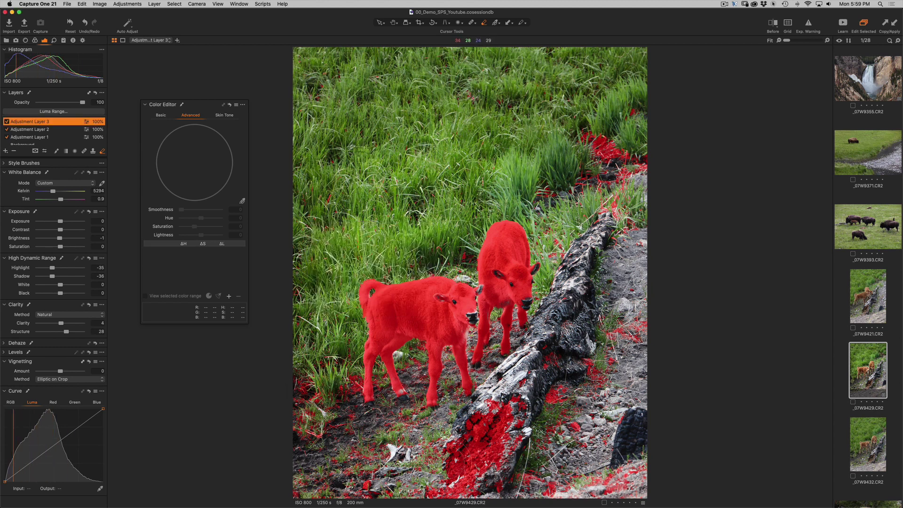
{"action": "mouse_move", "coordinate": [459, 454]}
{"action": "left_mouse_down"}
{"action": "mouse_move", "coordinate": [480, 428]}
{"action": "mouse_move", "coordinate": [471, 445]}
{"action": "mouse_move", "coordinate": [476, 466]}
{"action": "mouse_move", "coordinate": [433, 506]}
{"action": "mouse_move", "coordinate": [470, 500]}
{"action": "left_mouse_up"}
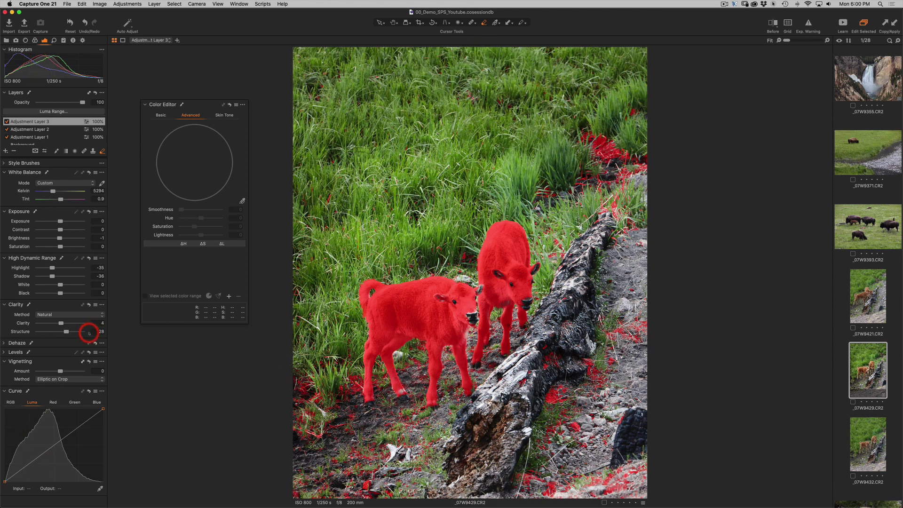
Hide the mask overlay and toggle Adjustment Layer 3 repeatedly to compare the warmer, crisper calves
{"action": "key", "text": "m"}
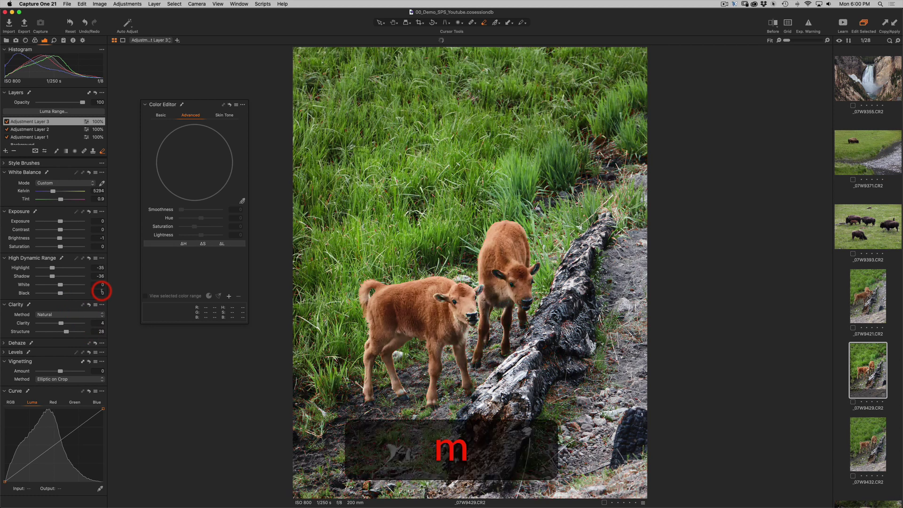
{"action": "left_click", "coordinate": [9, 121]}
{"action": "left_click", "coordinate": [7, 122]}
{"action": "left_click", "coordinate": [7, 122]}
{"action": "left_click", "coordinate": [6, 121]}
{"action": "left_click", "coordinate": [6, 121]}
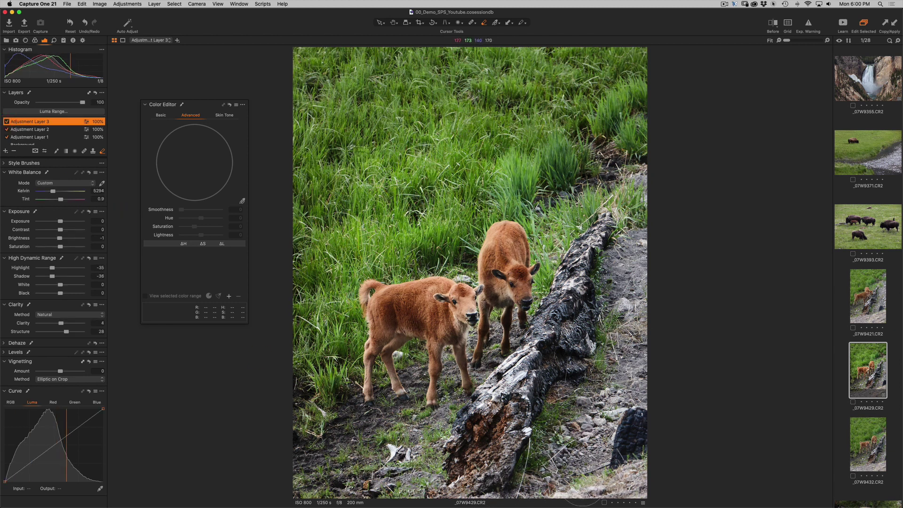